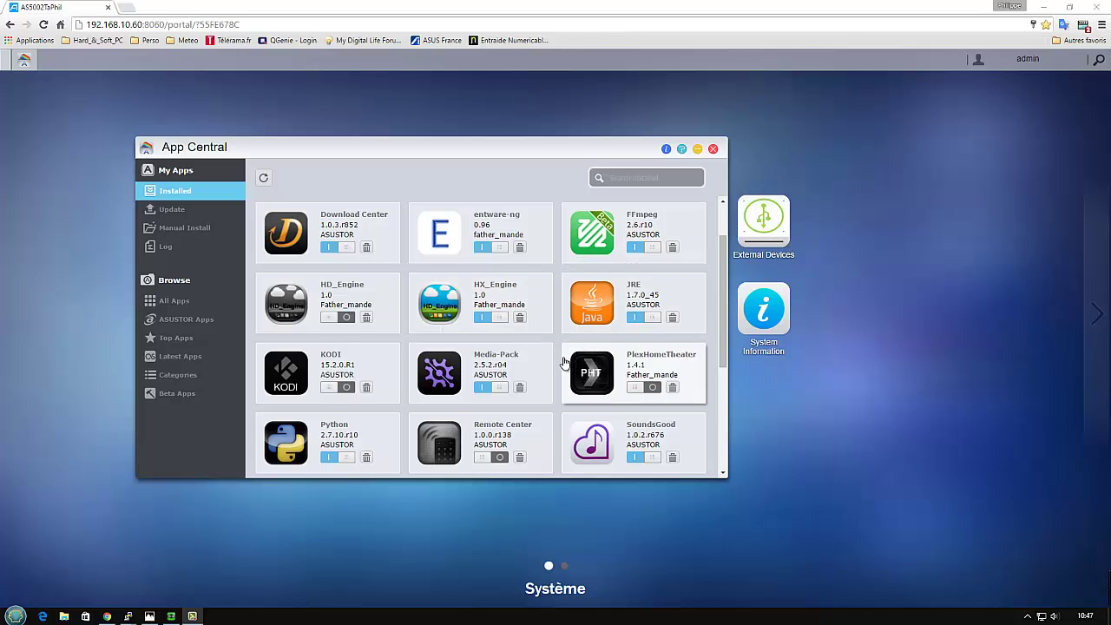
- Scroll App Central's installed apps down to X_VNCserver and bring up the HX_Engine.png diagram in Photos
scroll(564, 360, down, 3)
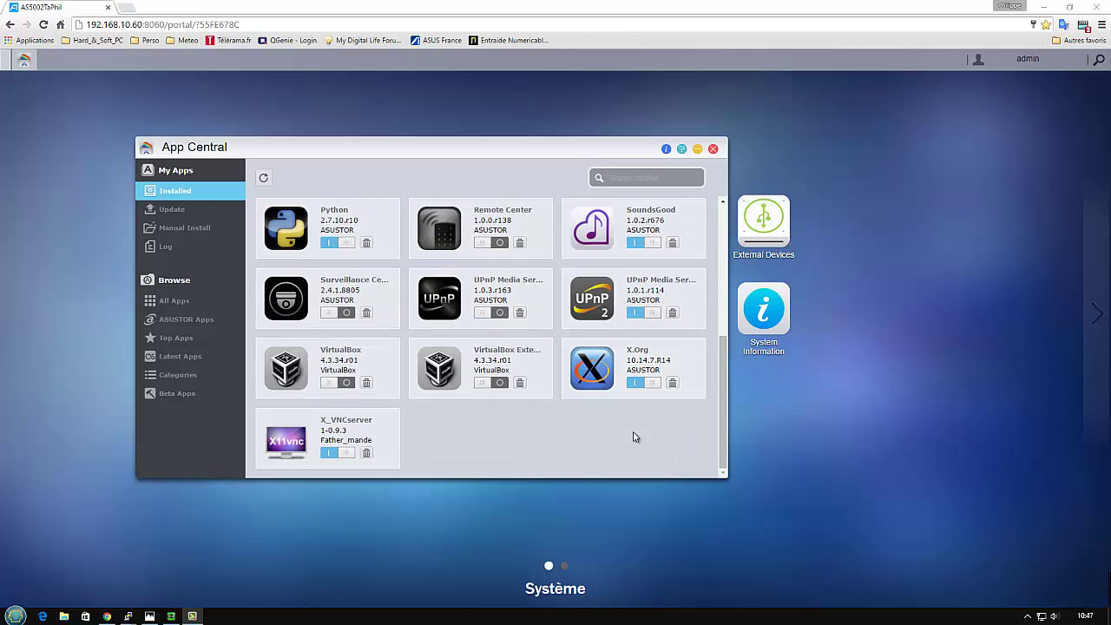
click(149, 618)
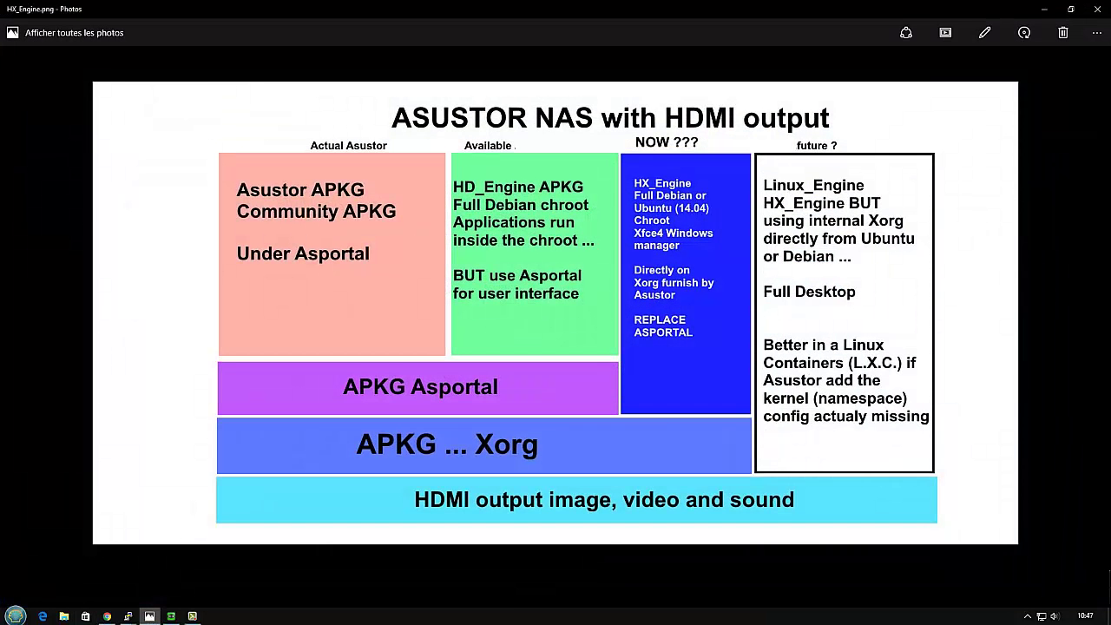
- Minimize the Photos diagram window to return to ADM App Central
mouse_move(556, 312)
click(1045, 10)
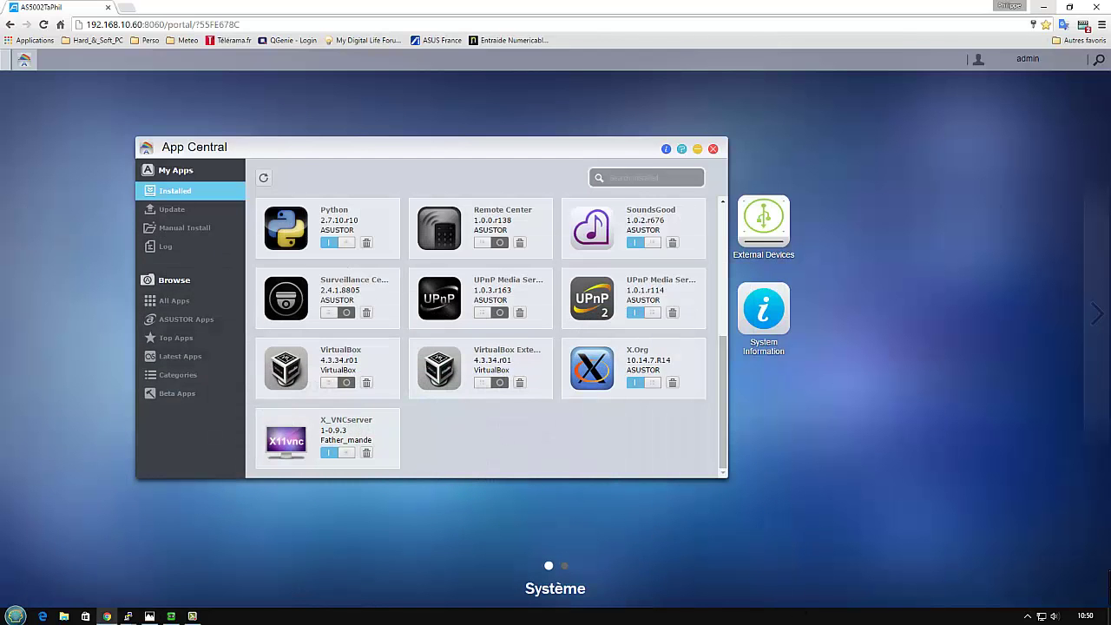
- Restore the AS5002TaPhil:0 VNC viewer and browse the Xfce Applications Menu without launching anything
click(171, 617)
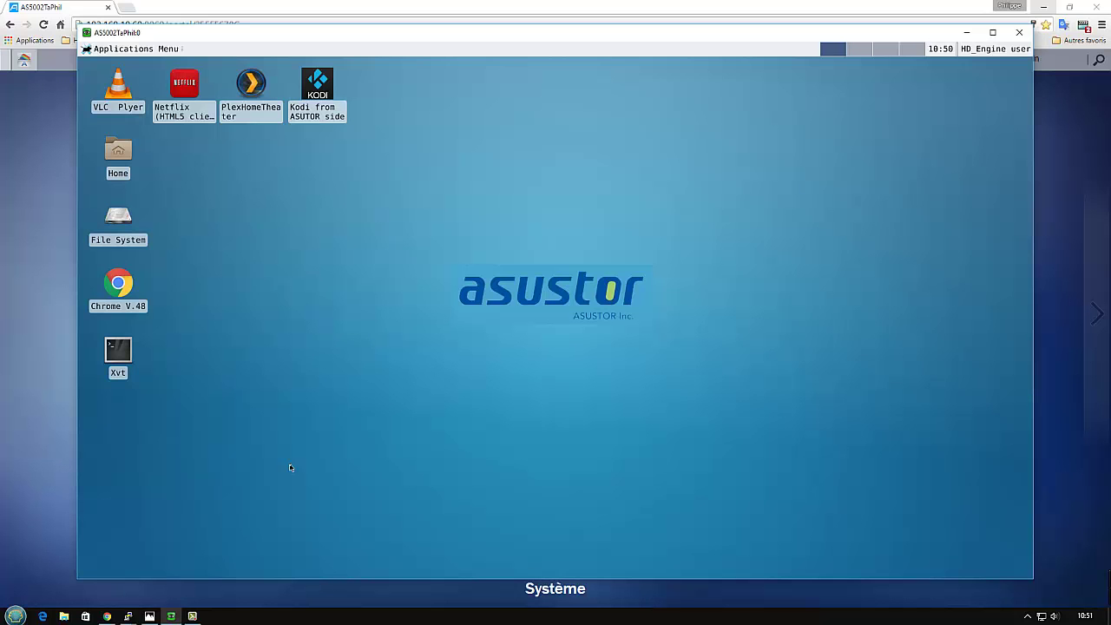
click(109, 48)
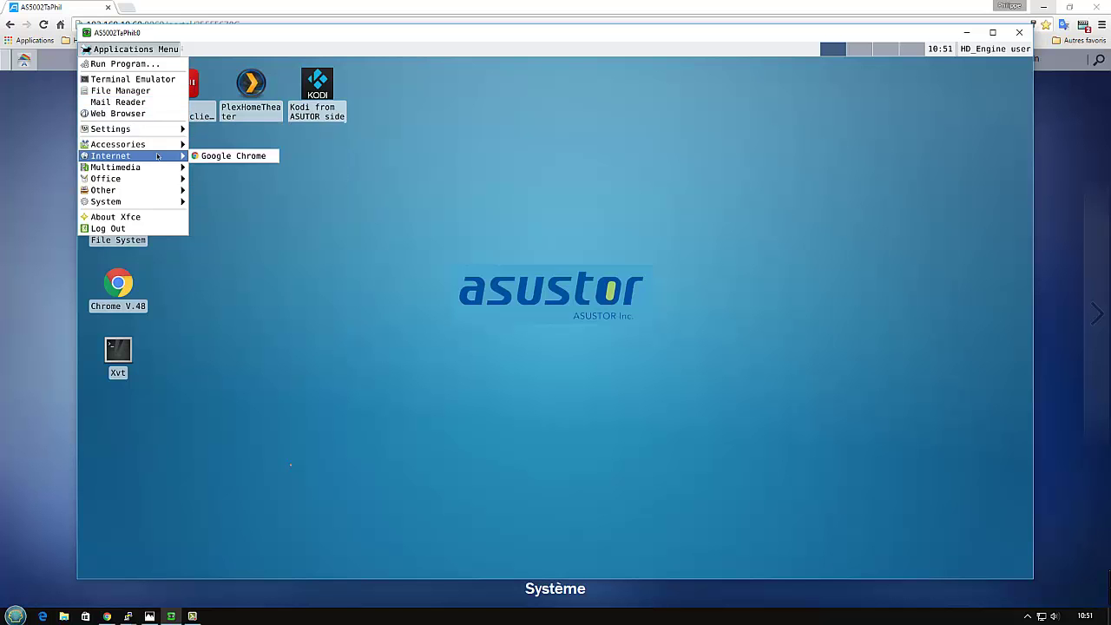
mouse_move(106, 178)
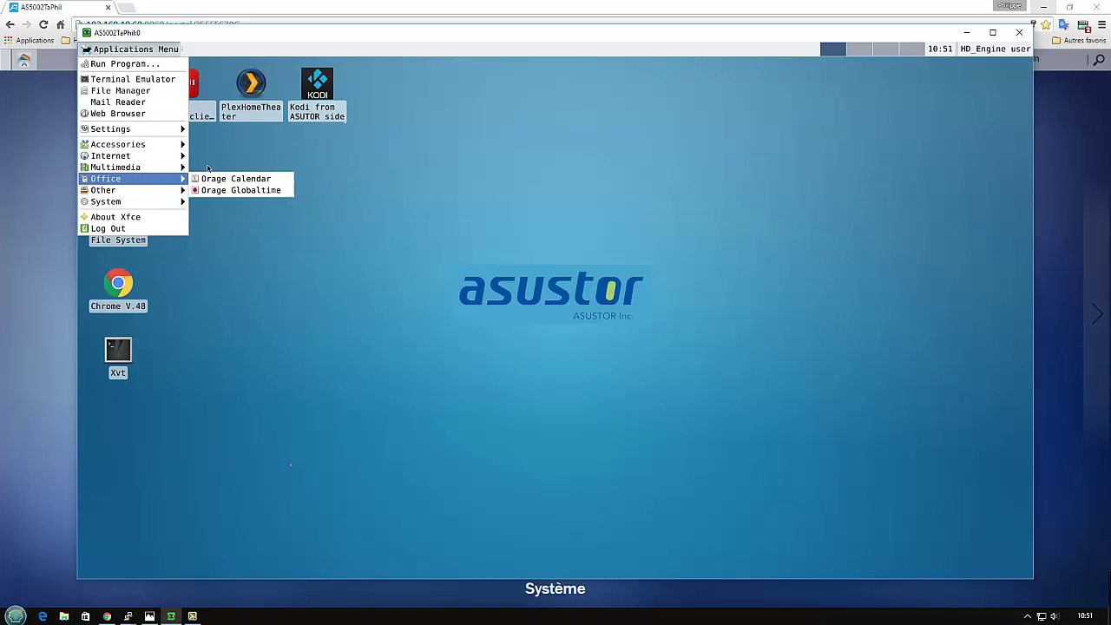
click(312, 229)
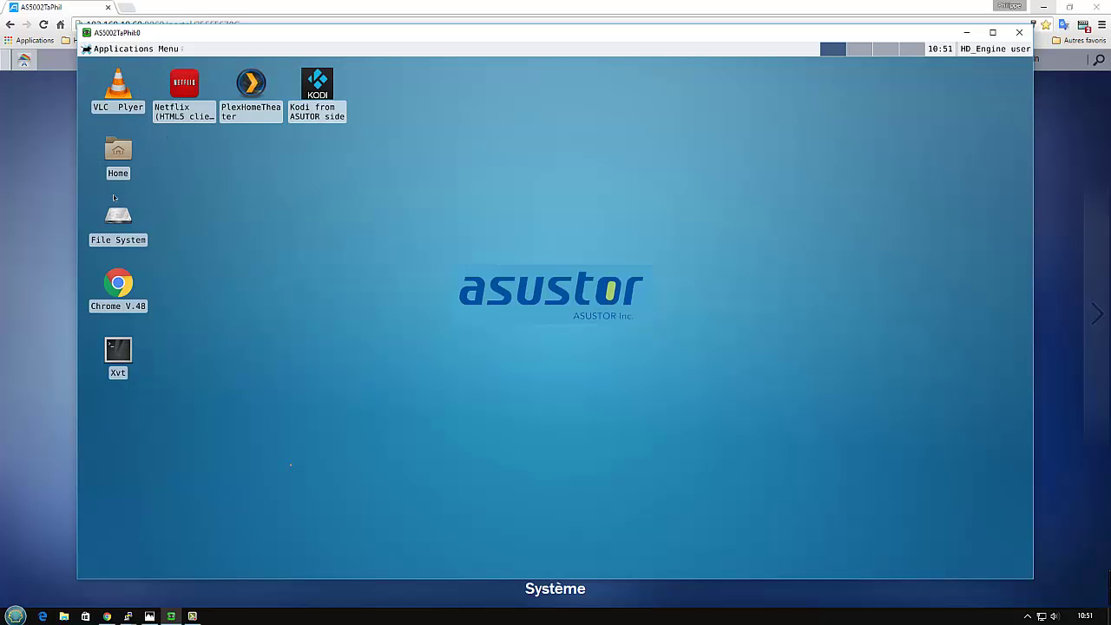
- Launch and close Chrome, then trust the Netflix launcher, open Netflix, and close it
double_click(115, 289)
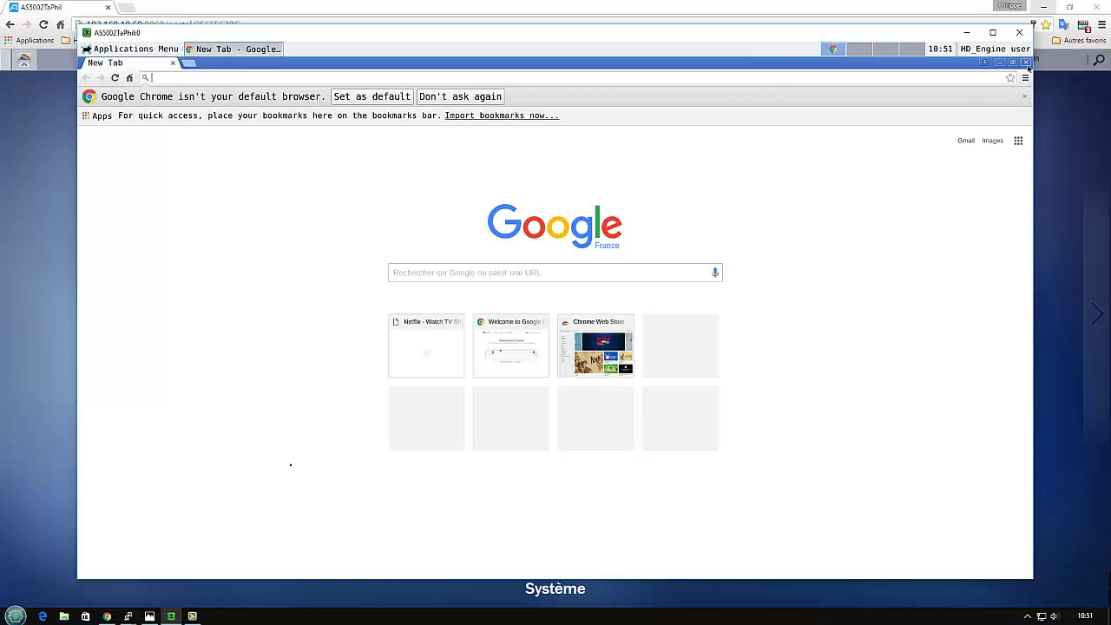
click(1026, 63)
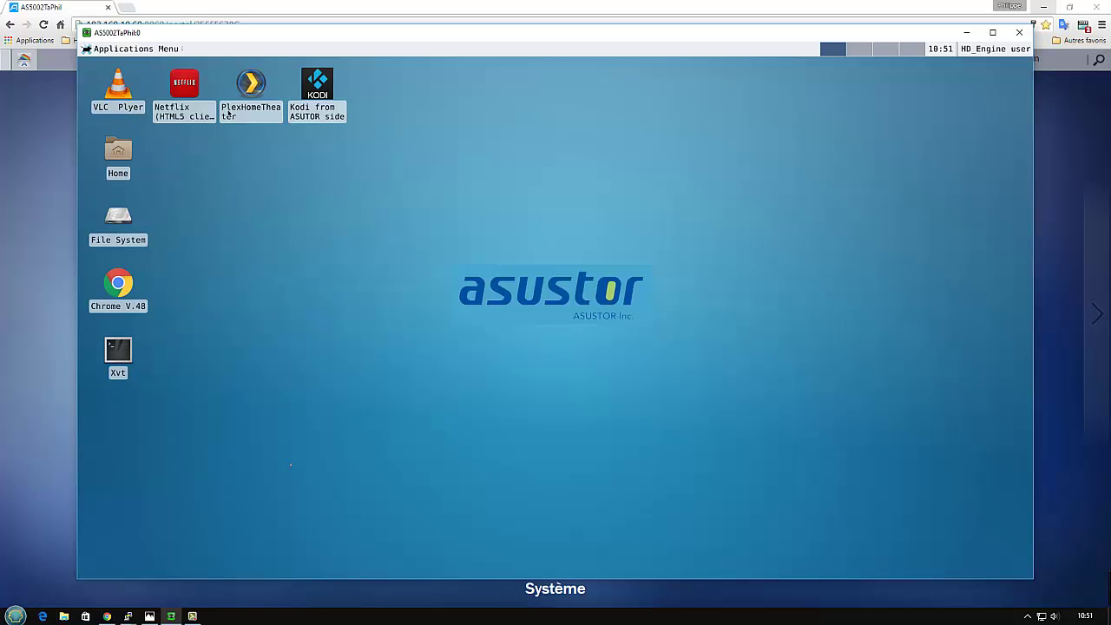
double_click(184, 92)
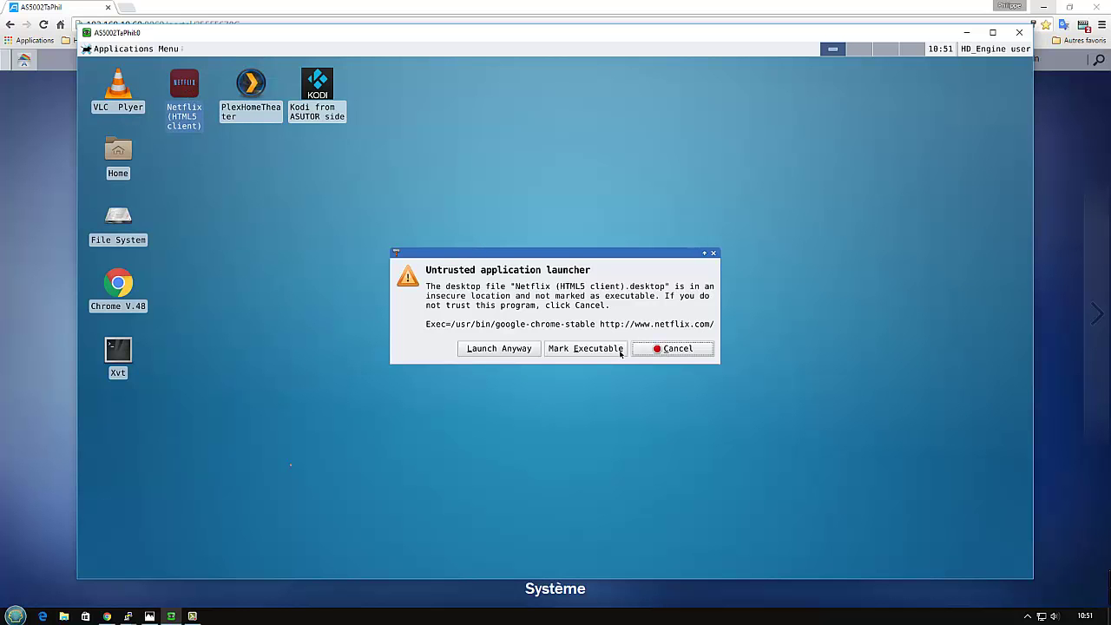
click(599, 349)
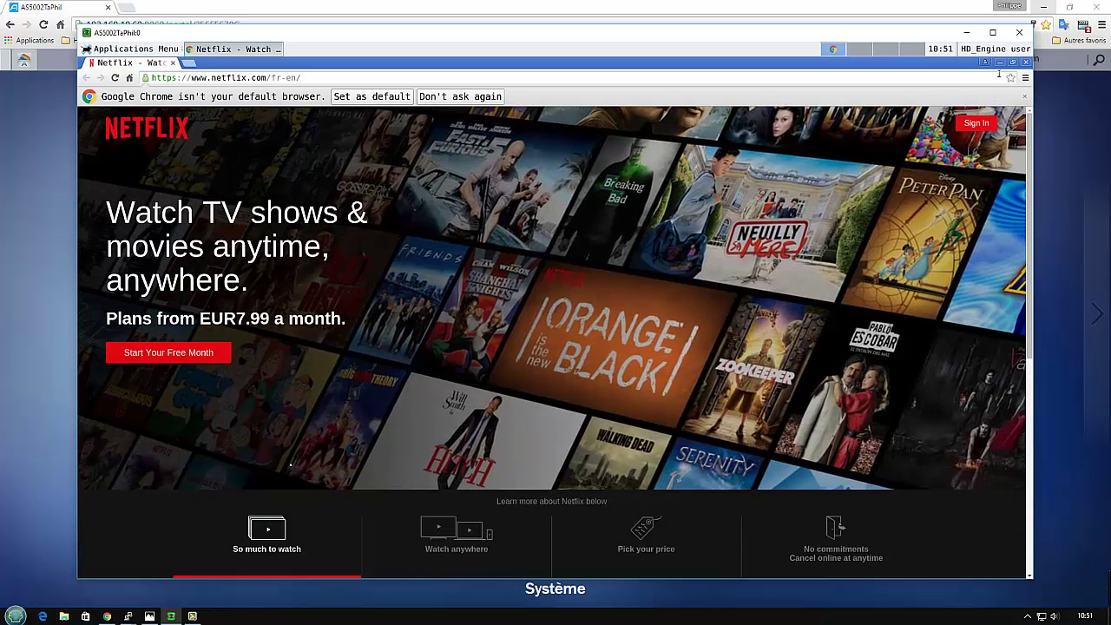
click(1025, 96)
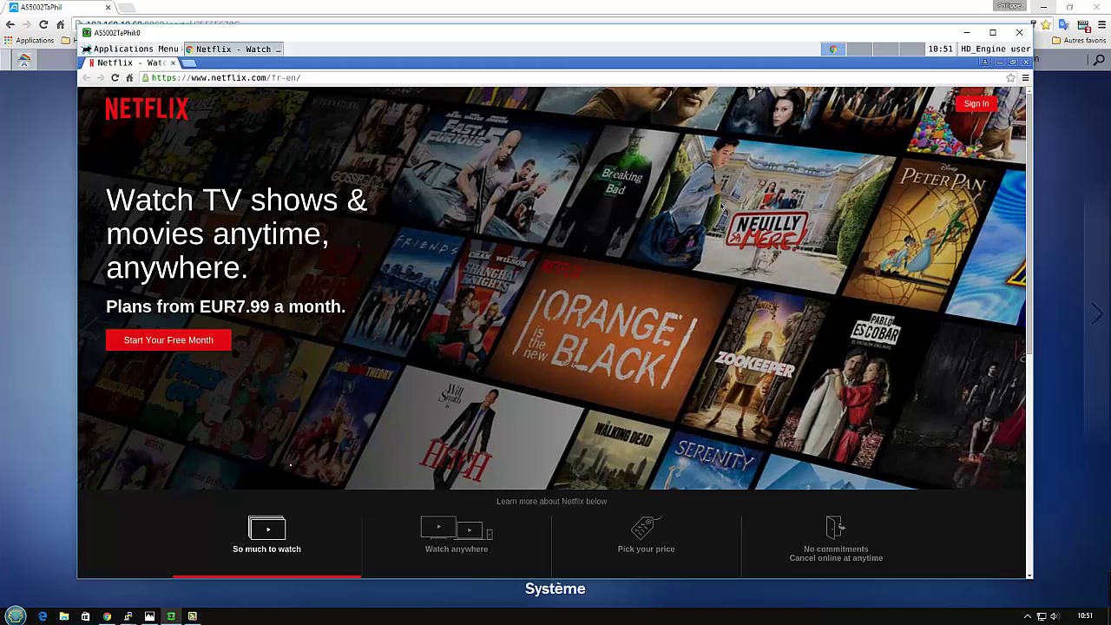
click(1025, 64)
- Play Anges & Démons from Plex's On Deck, then navigate to Système > Quitter
double_click(252, 87)
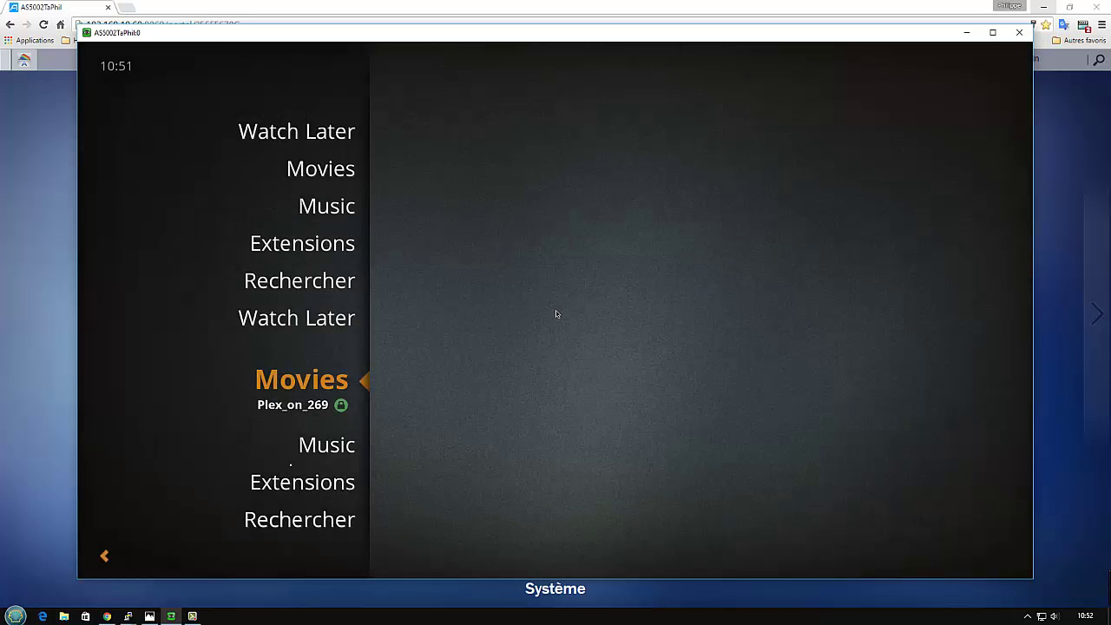
key(Up)
key(Down)
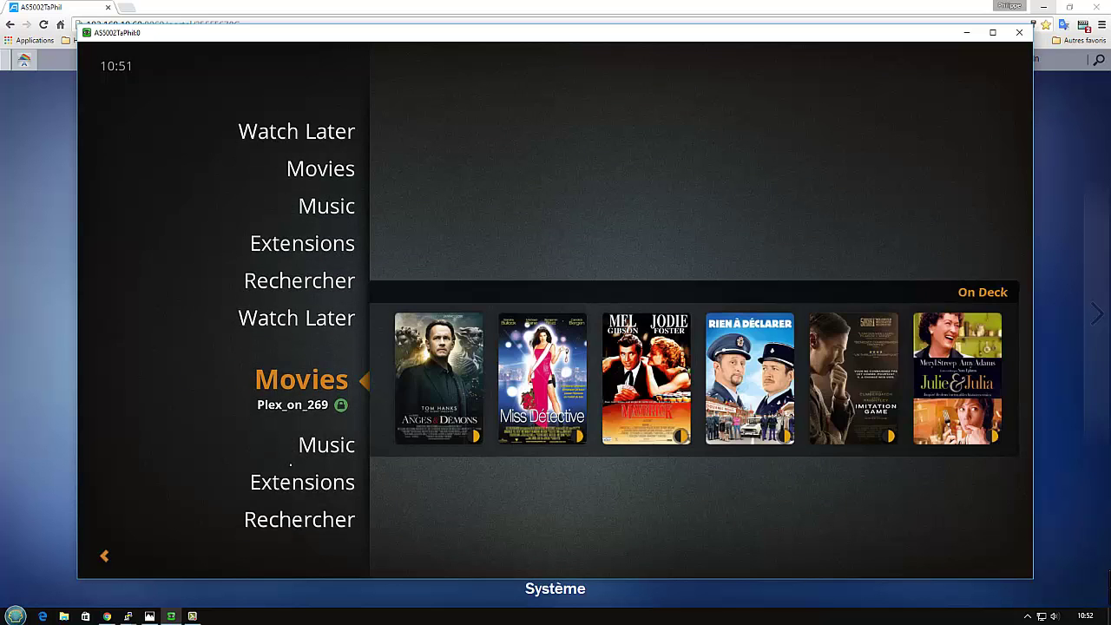
key(Right)
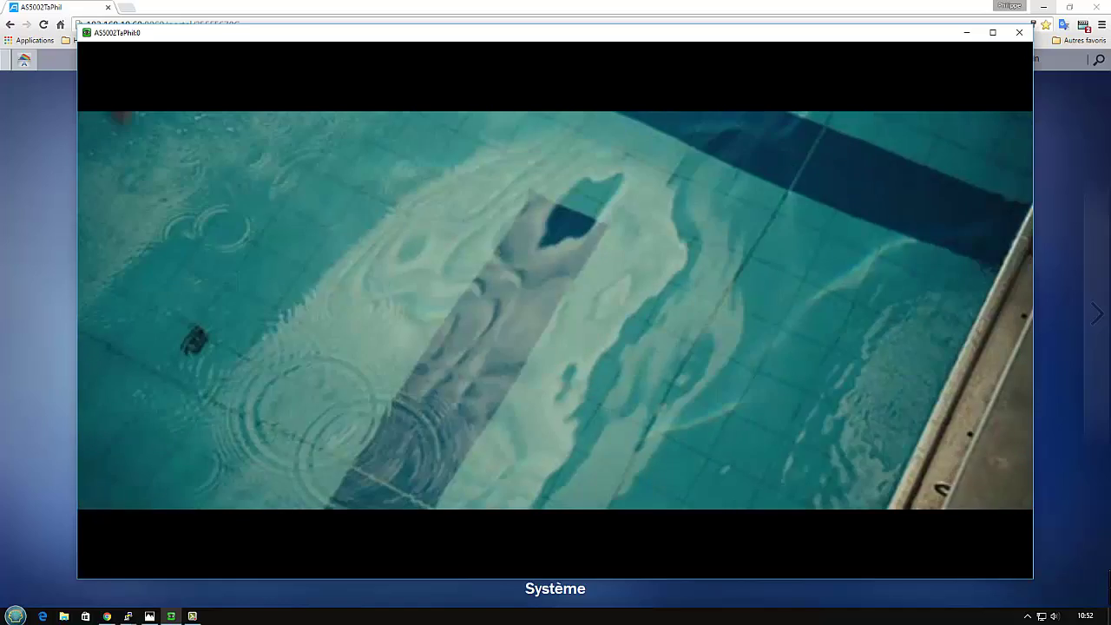
key(x)
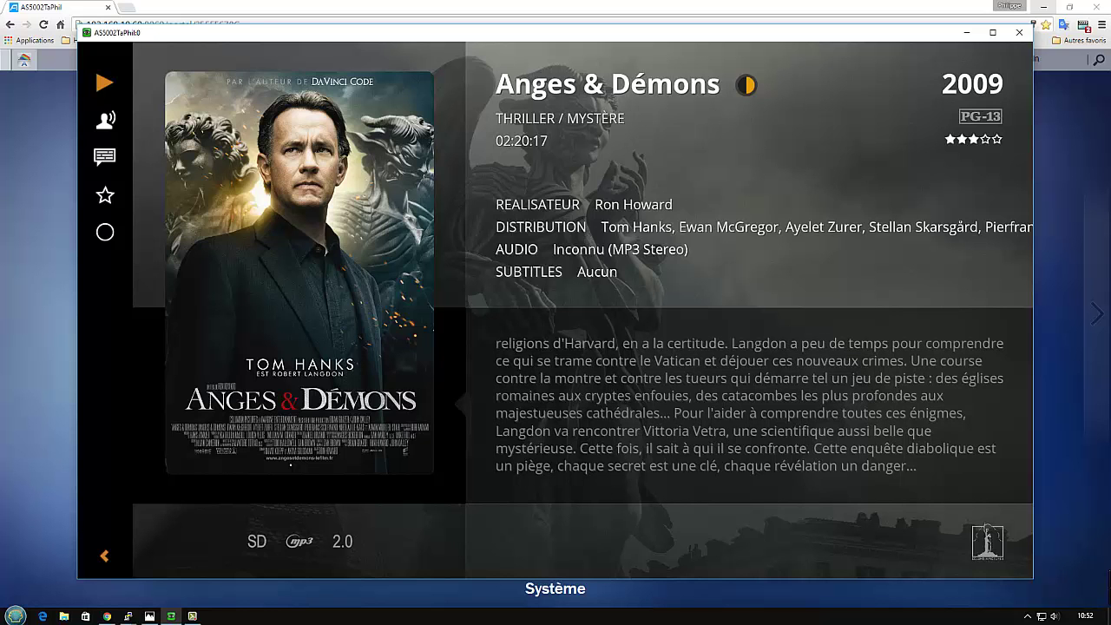
key(Escape)
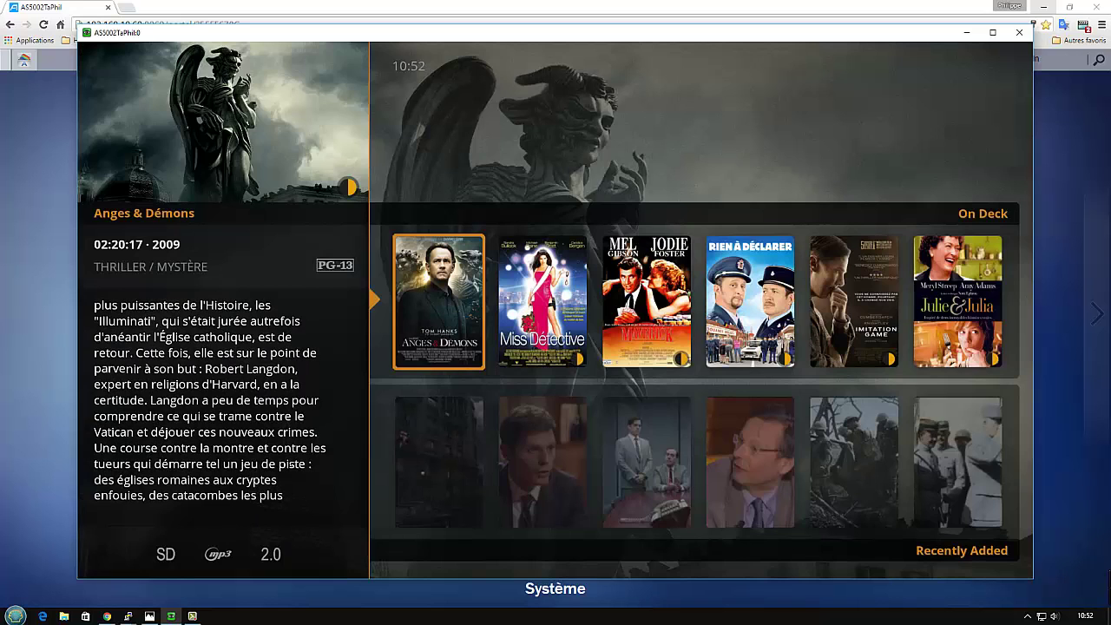
key(Left)
key(Down)
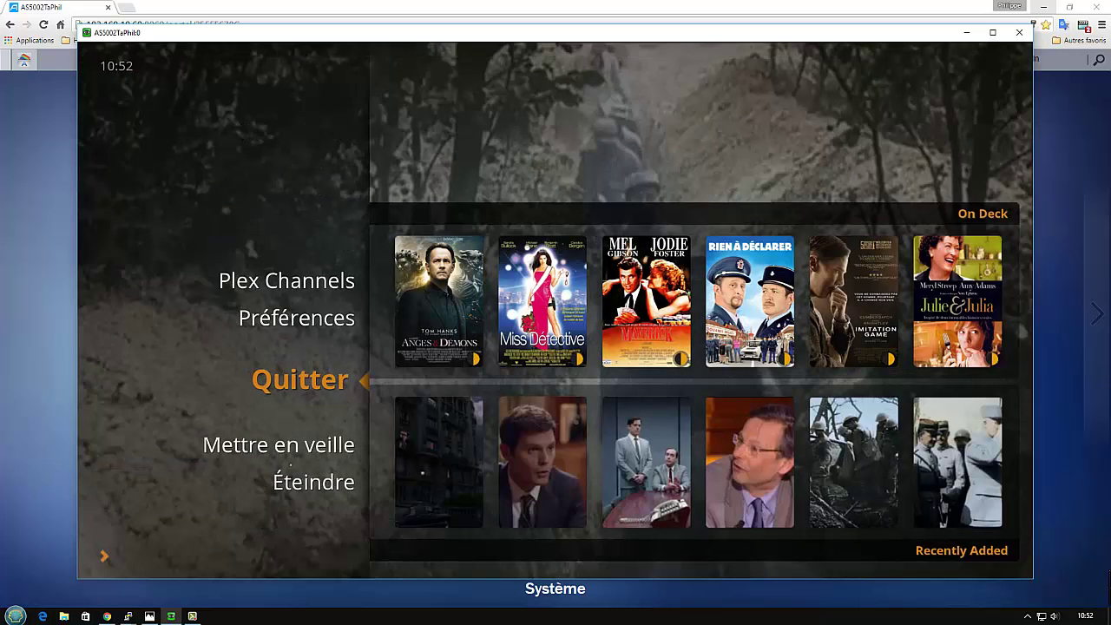
key(Return)
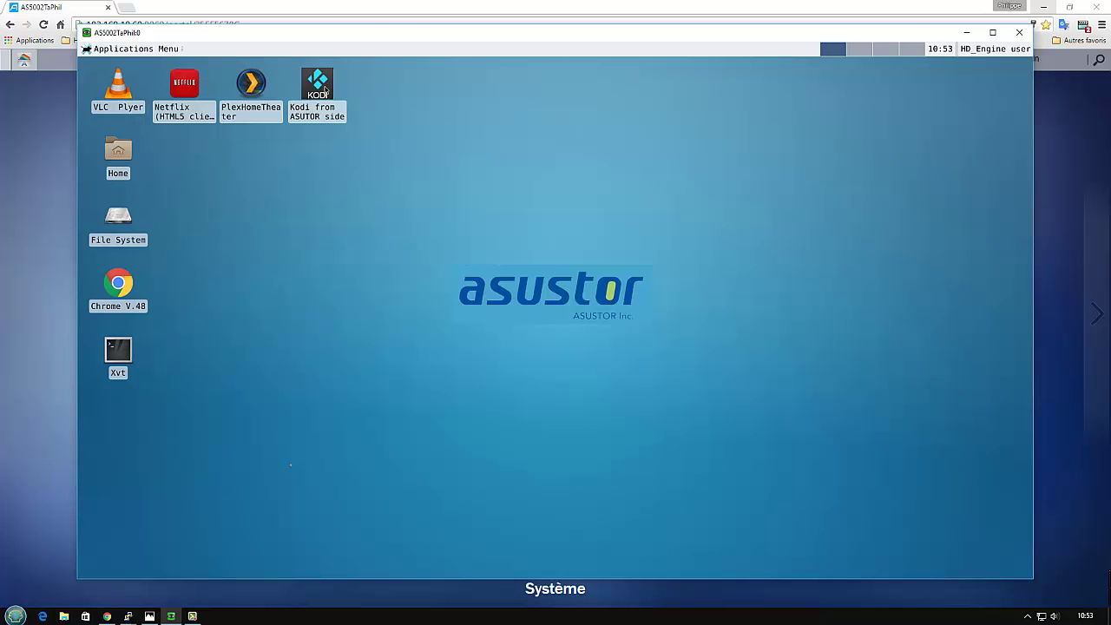
- Trust and launch the 'Kodi from ASUTOR side' shortcut, then open Vidéos > Fichiers showing Video_Avi
double_click(325, 90)
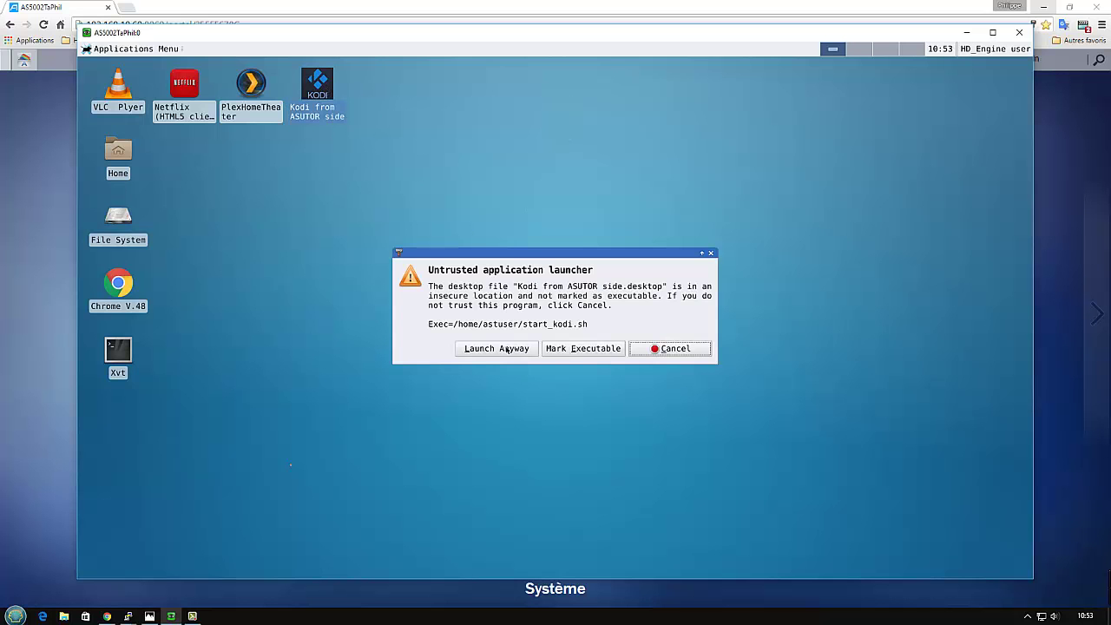
click(565, 348)
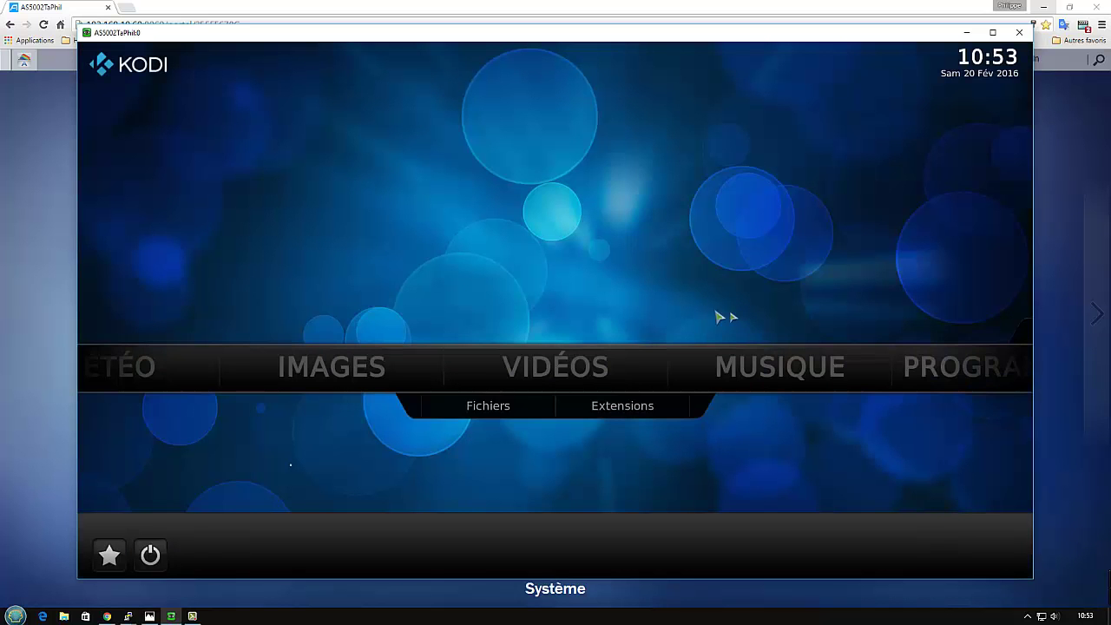
mouse_move(556, 367)
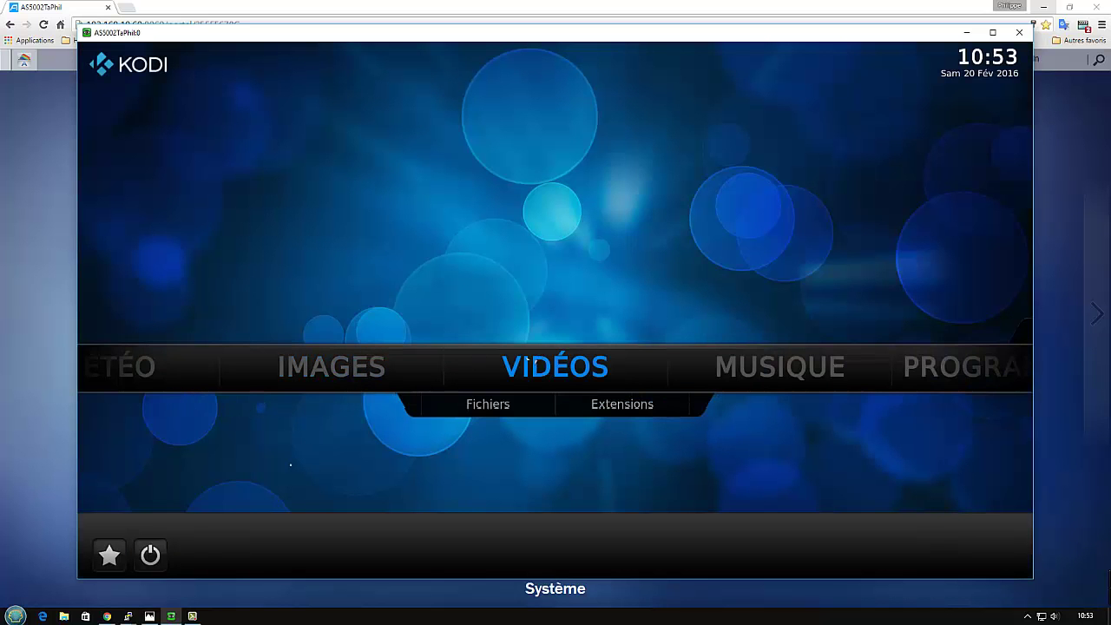
click(506, 408)
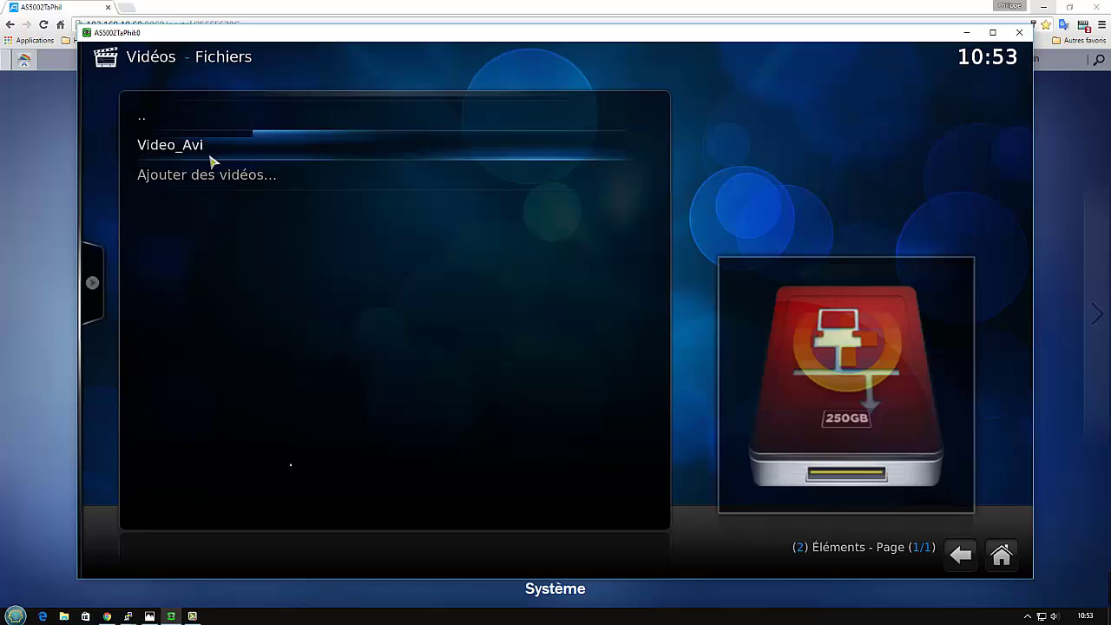
click(200, 174)
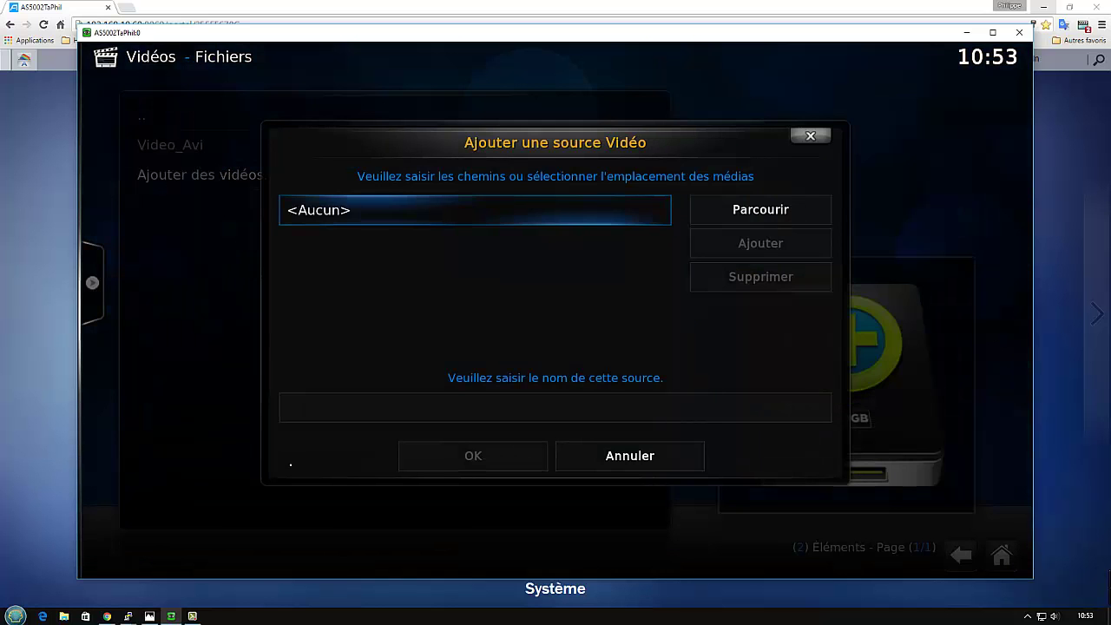
click(759, 210)
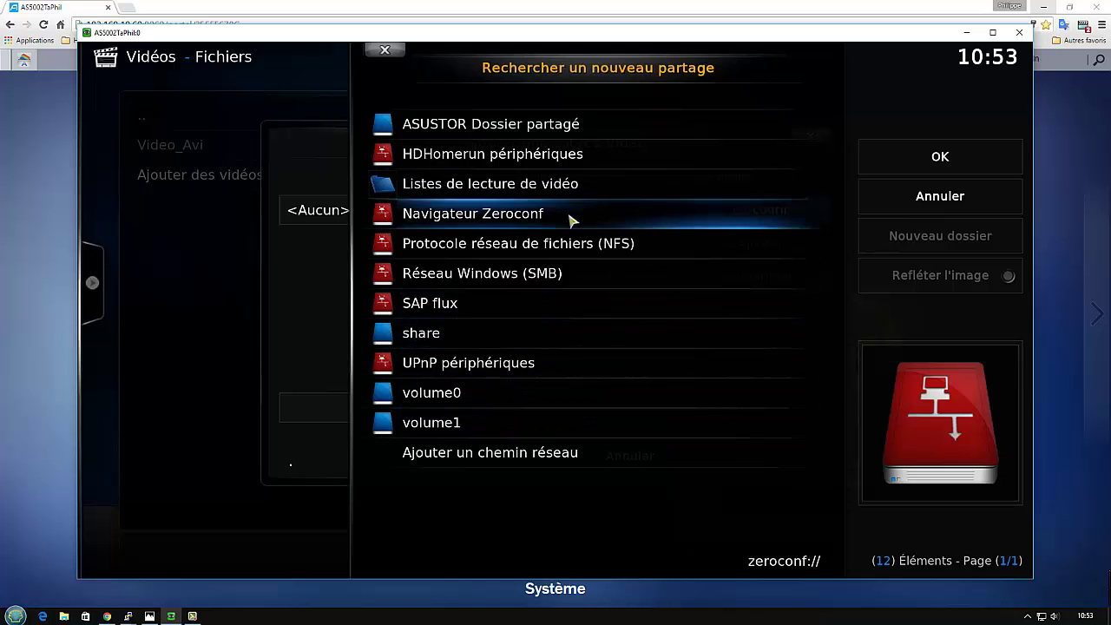
click(518, 281)
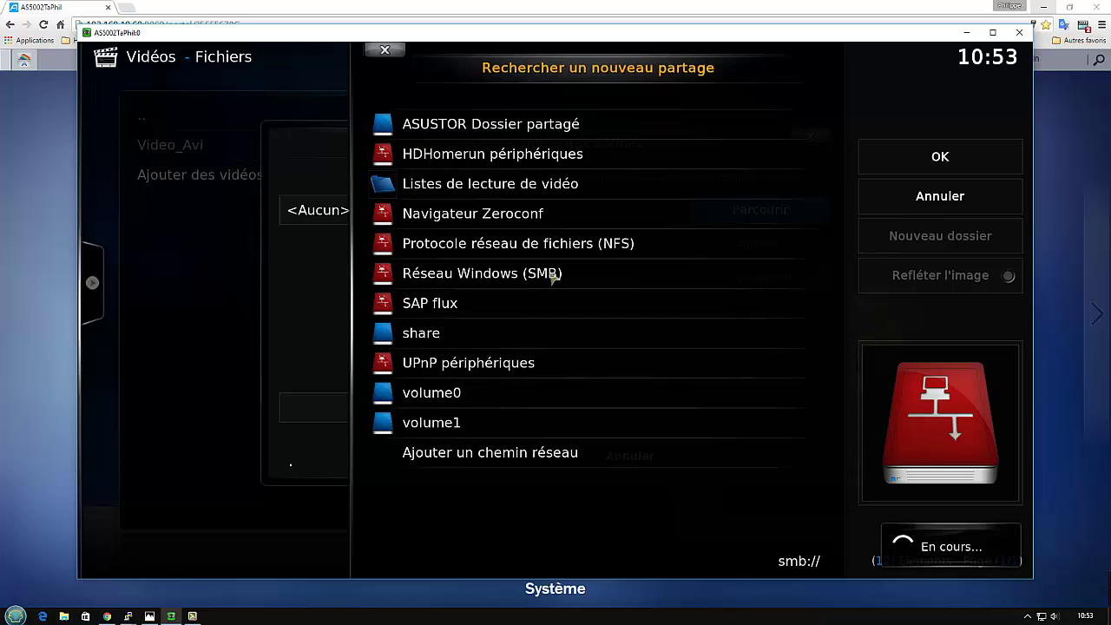
click(420, 167)
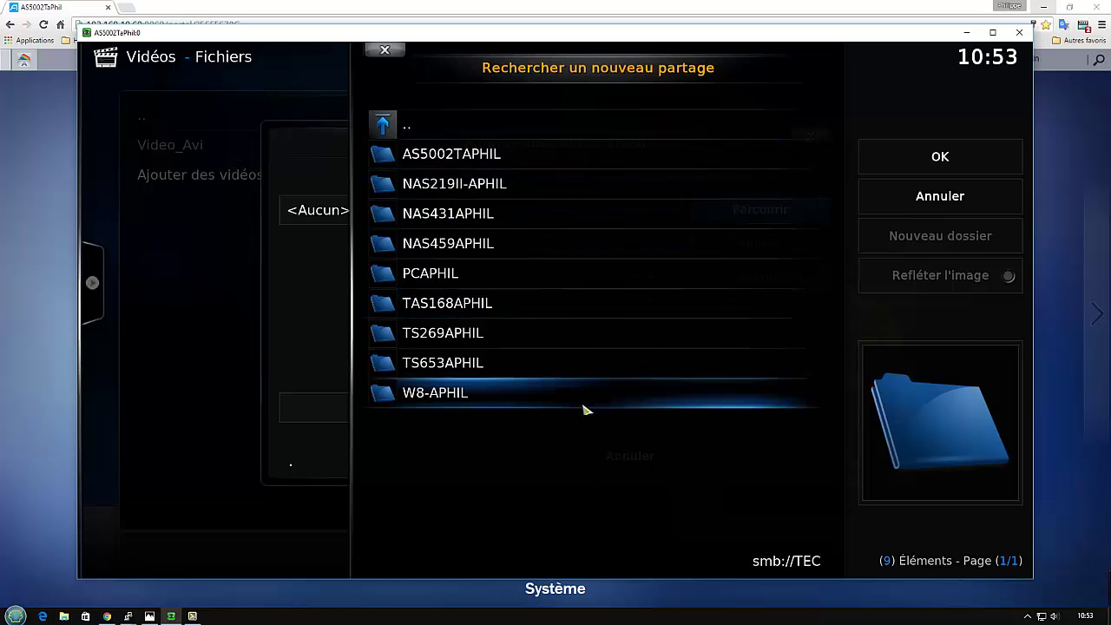
key(Right)
key(Down)
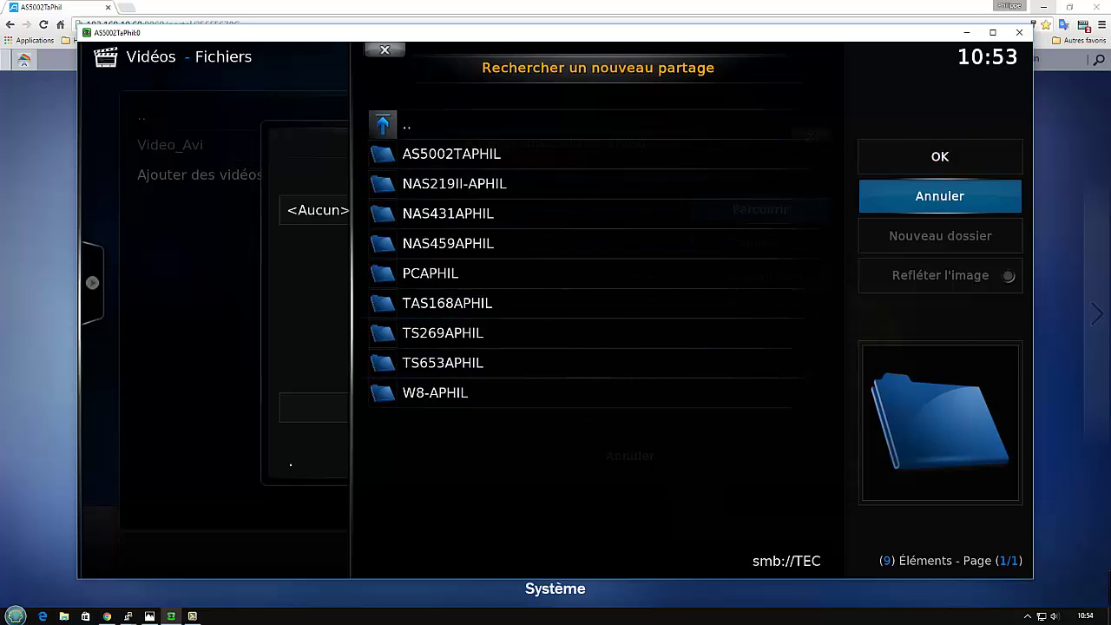
key(Return)
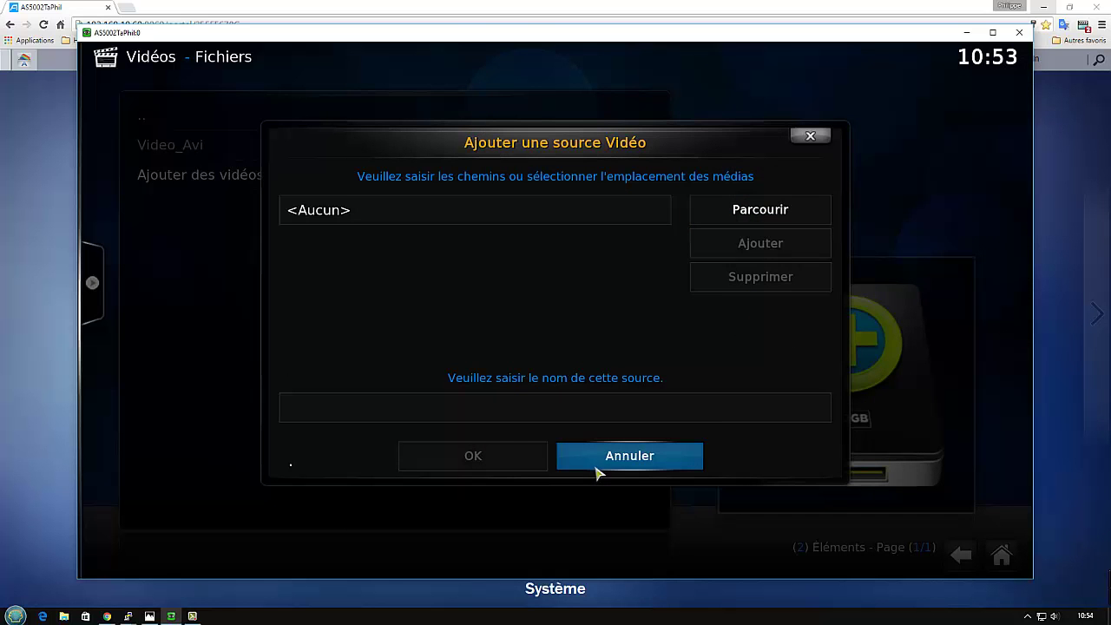
key(Return)
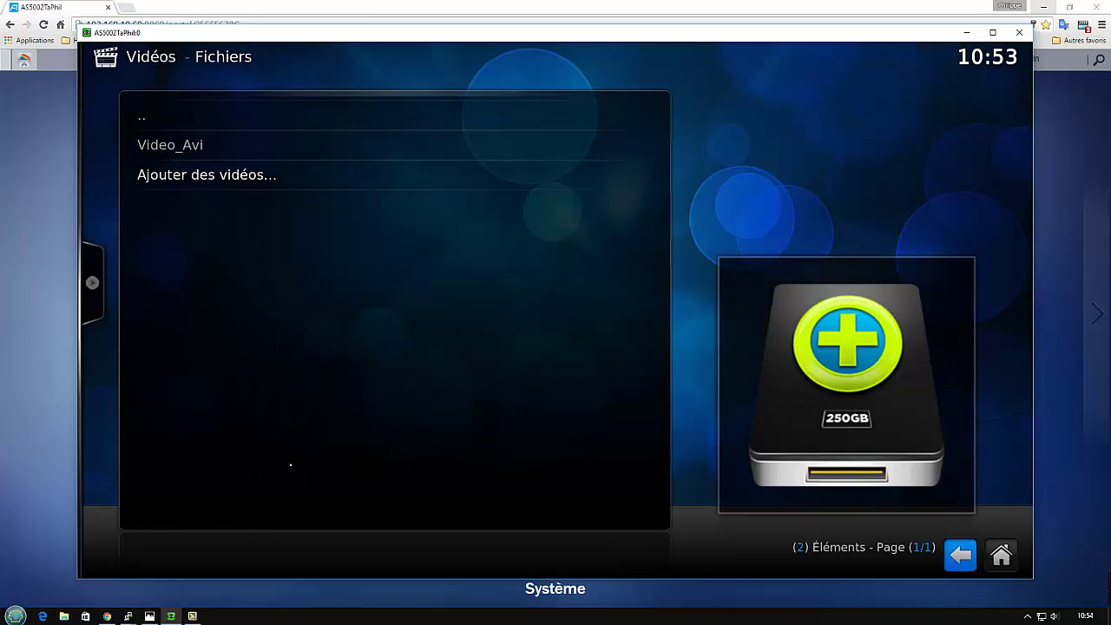
- Check Kodi's Paris MÉTÉO forecast, then exit Kodi via the power menu's Sortir option
click(960, 556)
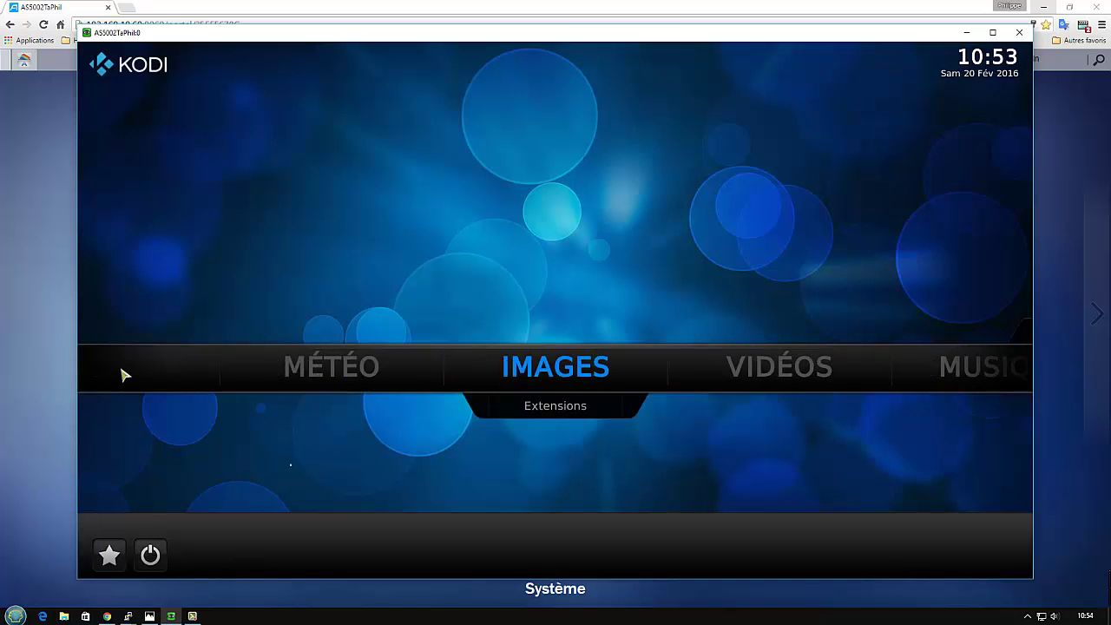
click(361, 369)
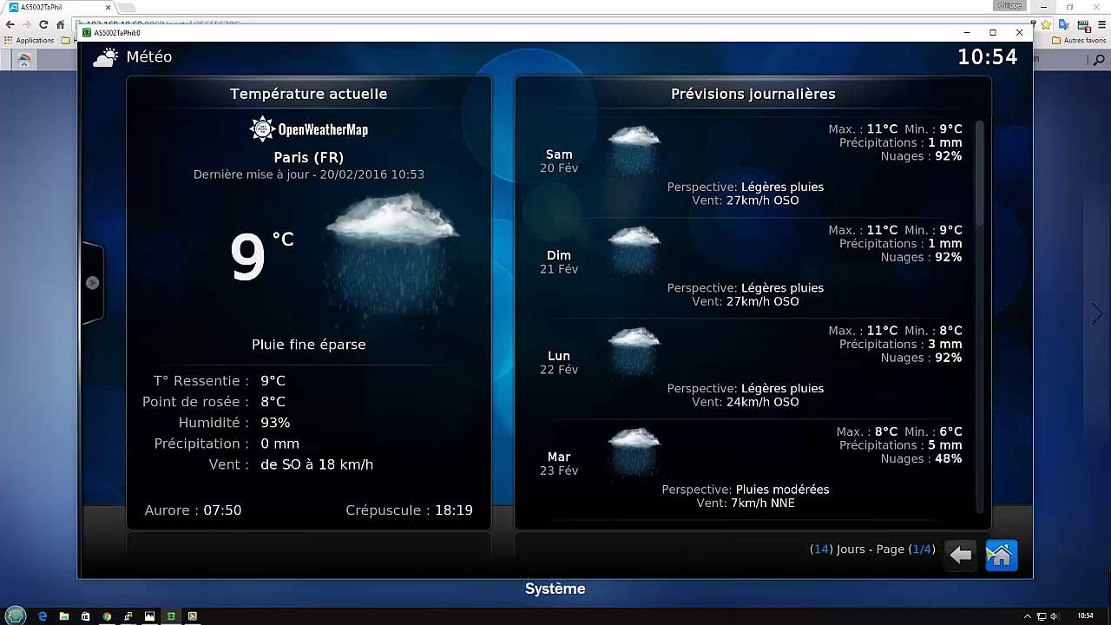
click(1002, 558)
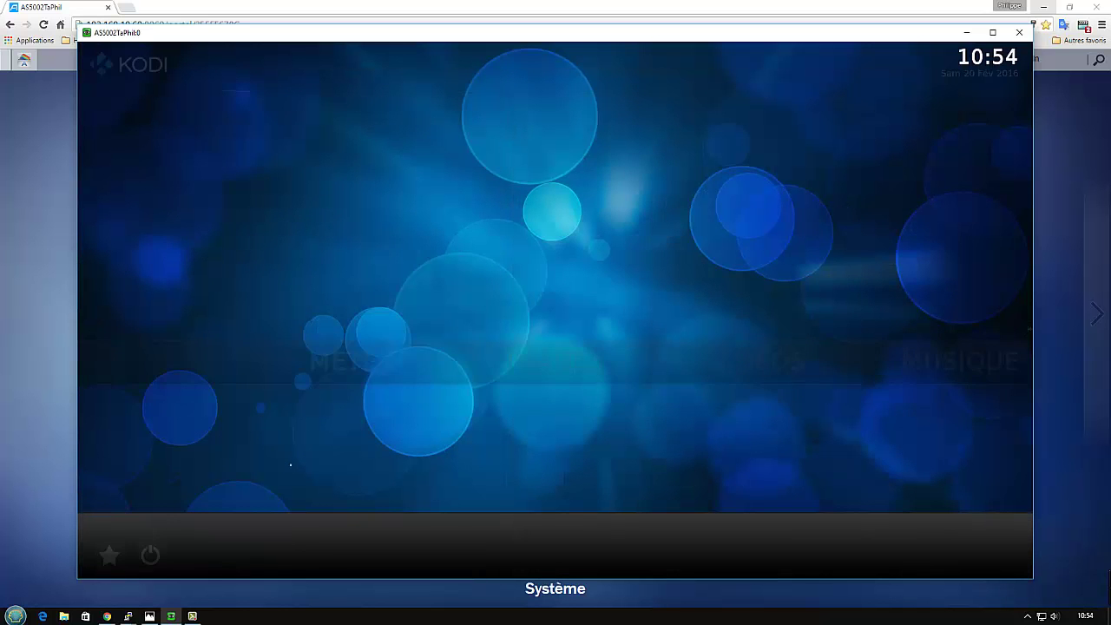
click(150, 556)
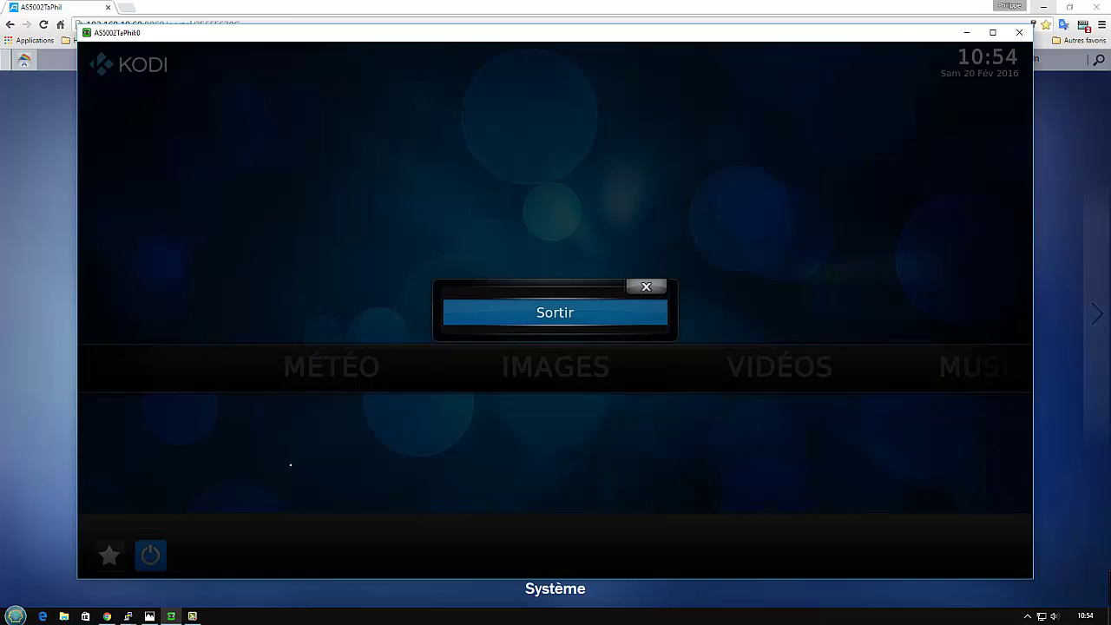
key(Return)
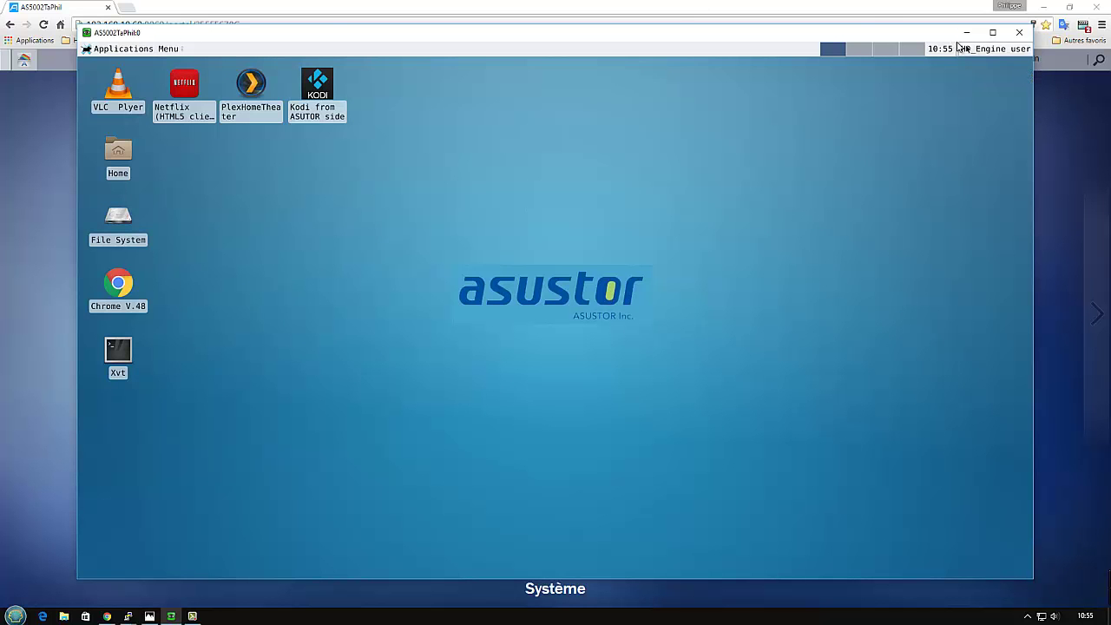
click(987, 51)
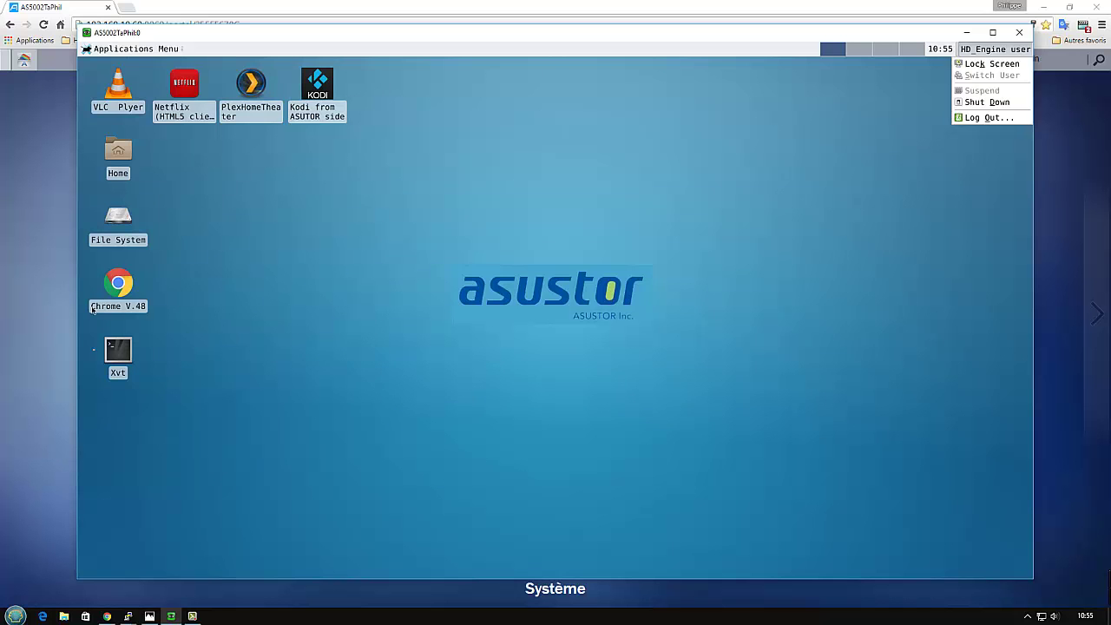
click(121, 353)
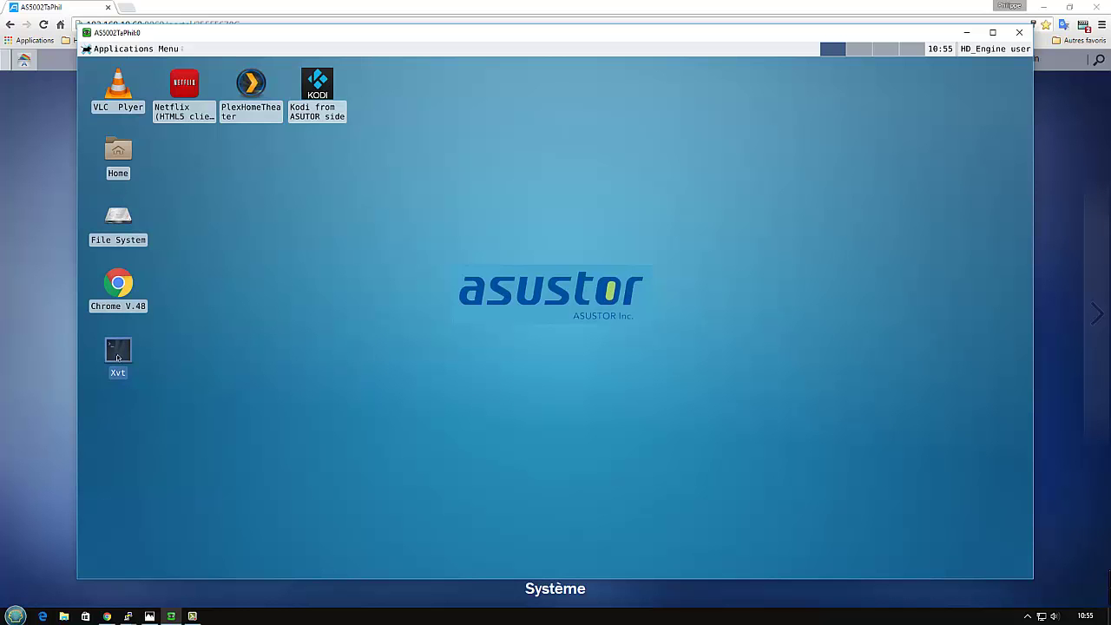
double_click(116, 356)
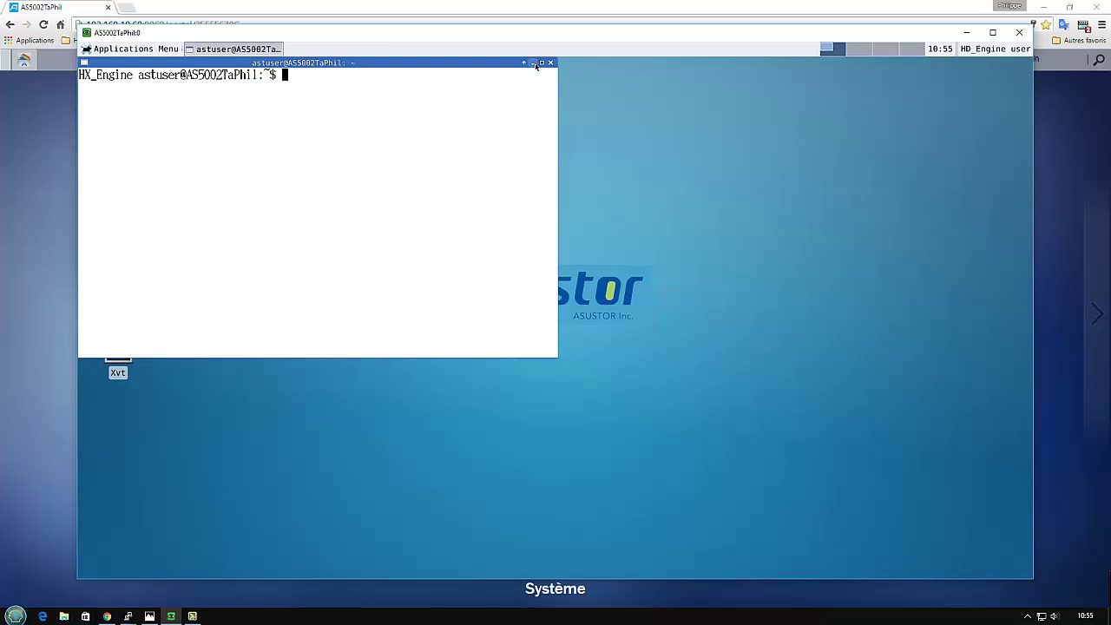
click(534, 63)
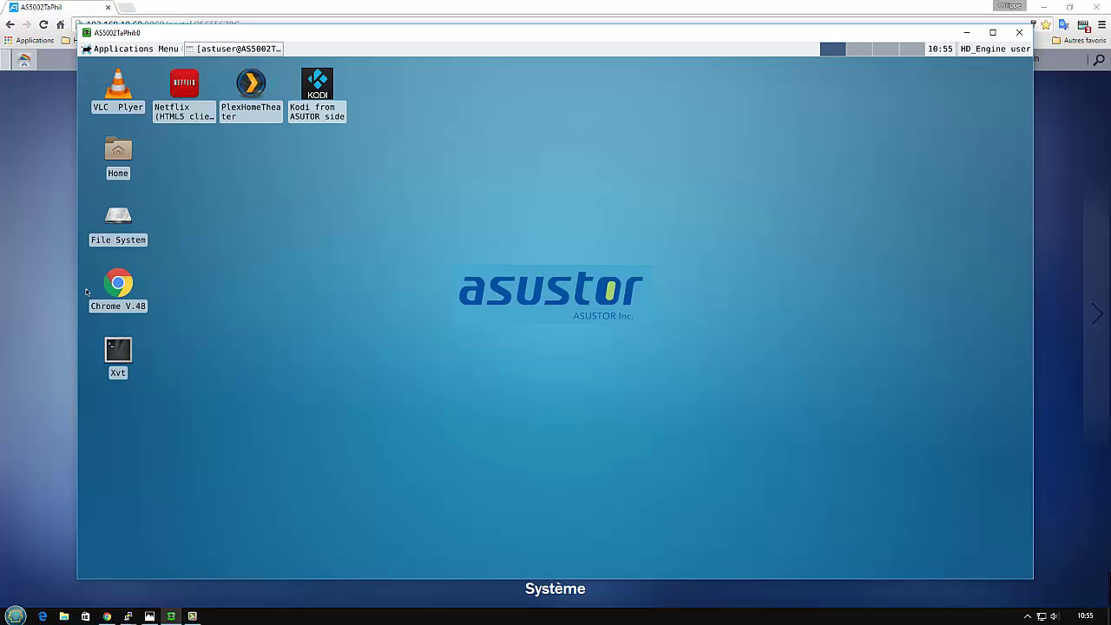
double_click(118, 290)
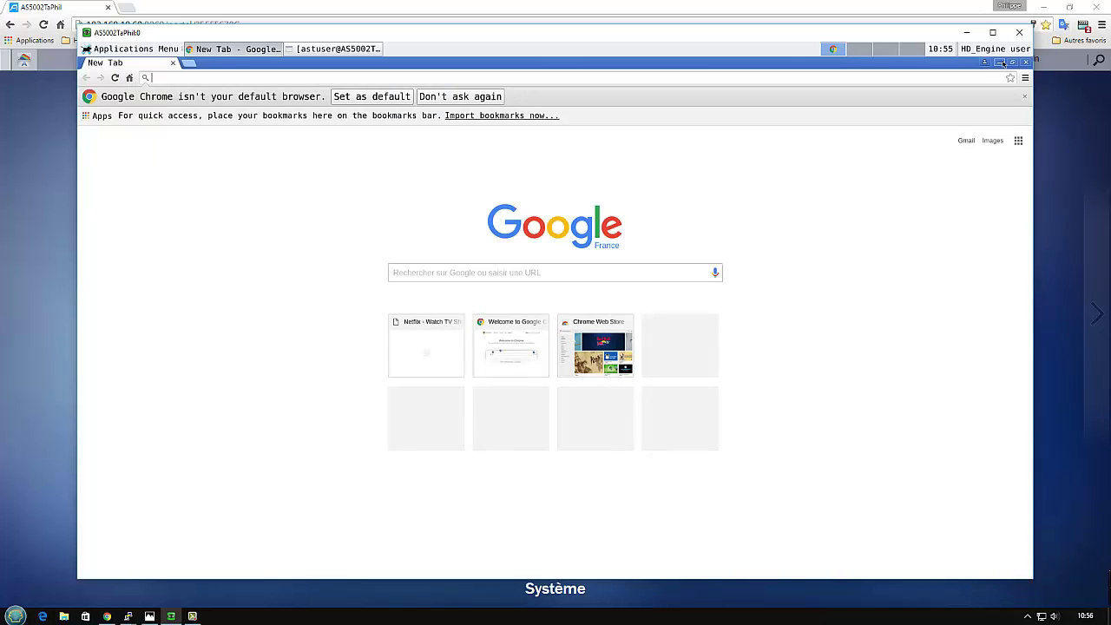
click(998, 63)
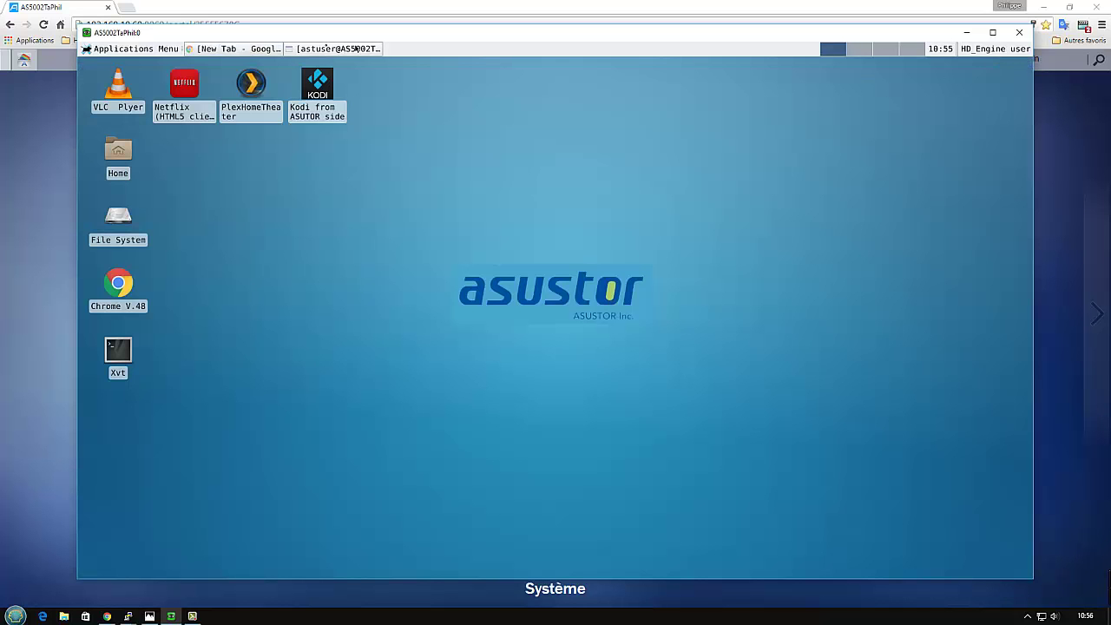
click(230, 49)
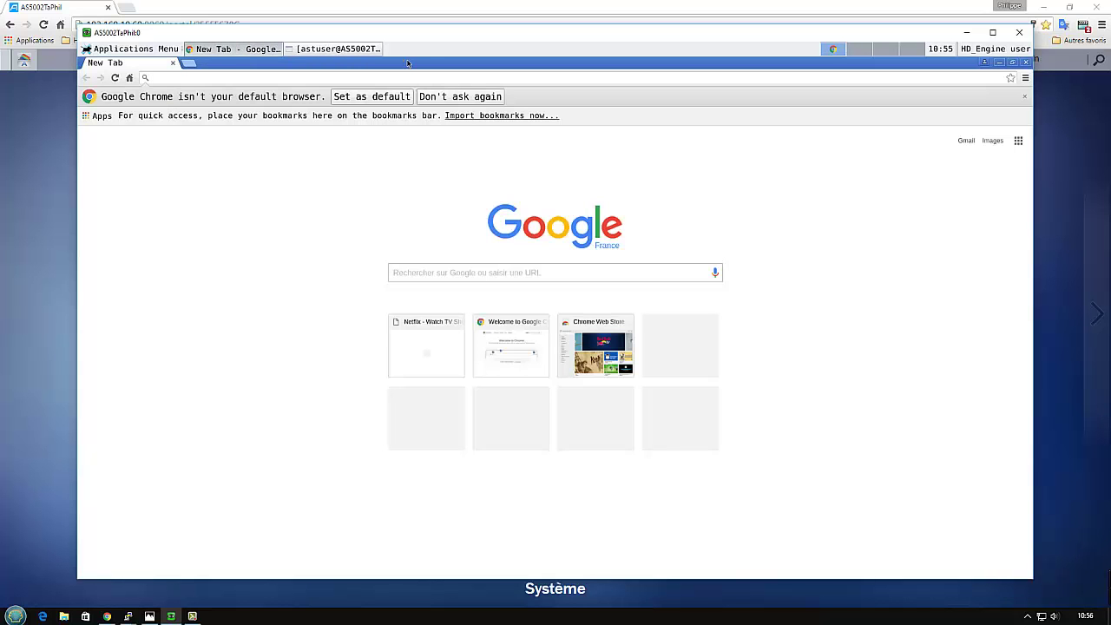
click(330, 50)
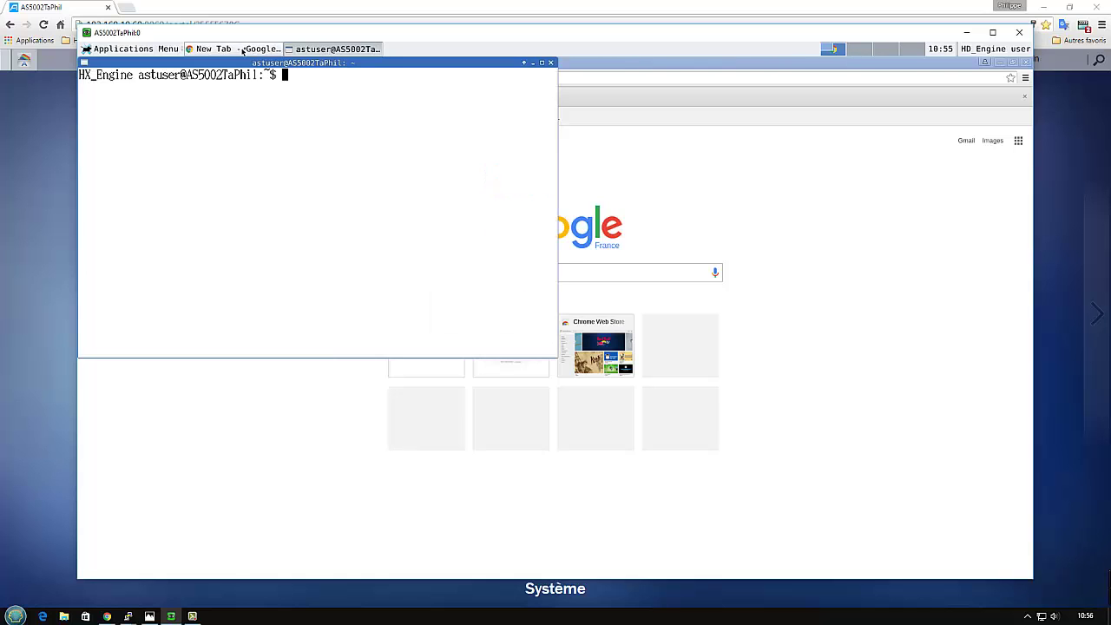
click(243, 50)
click(334, 50)
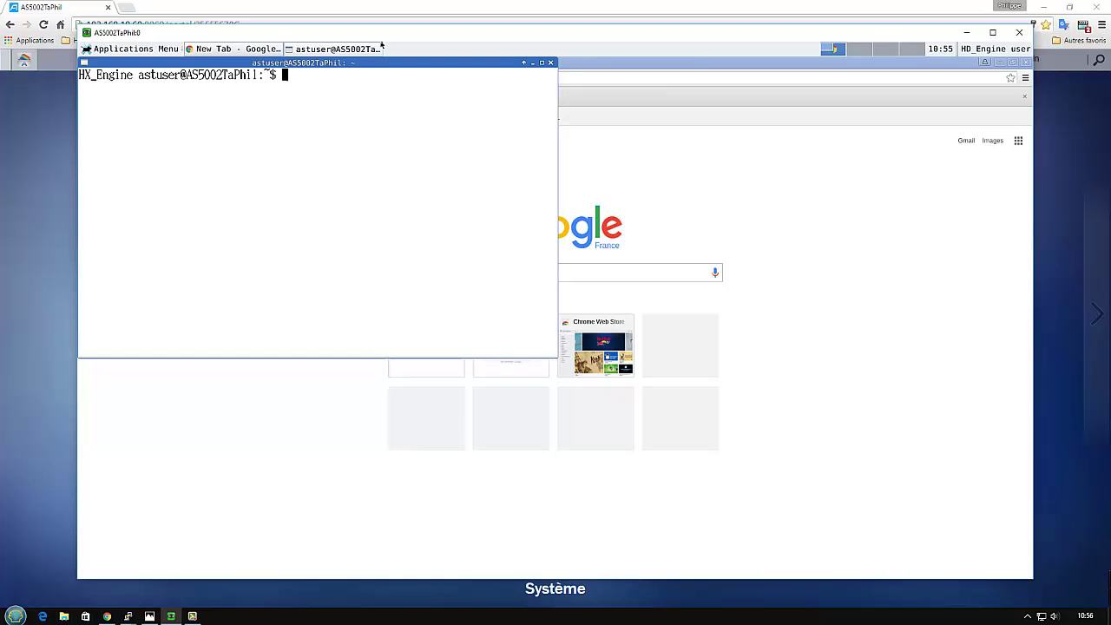
click(551, 63)
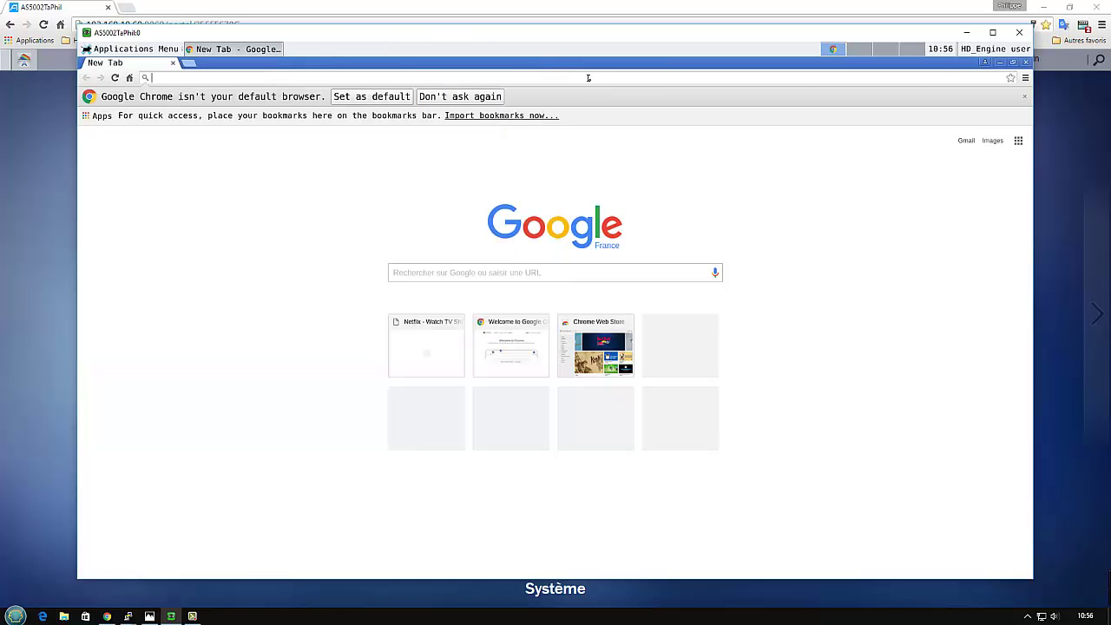
click(1027, 64)
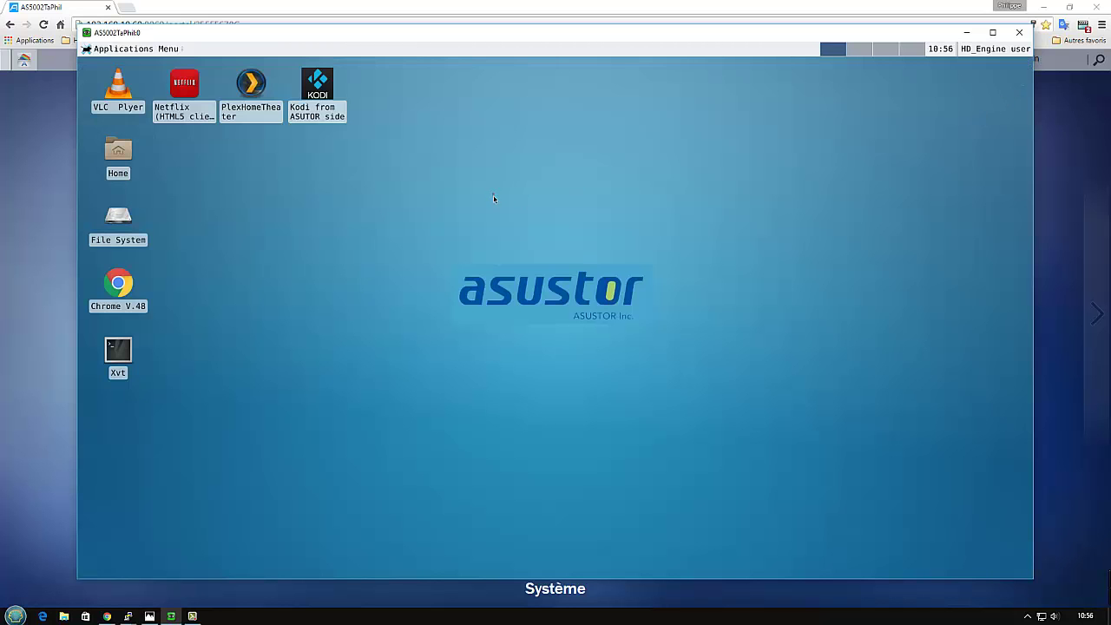